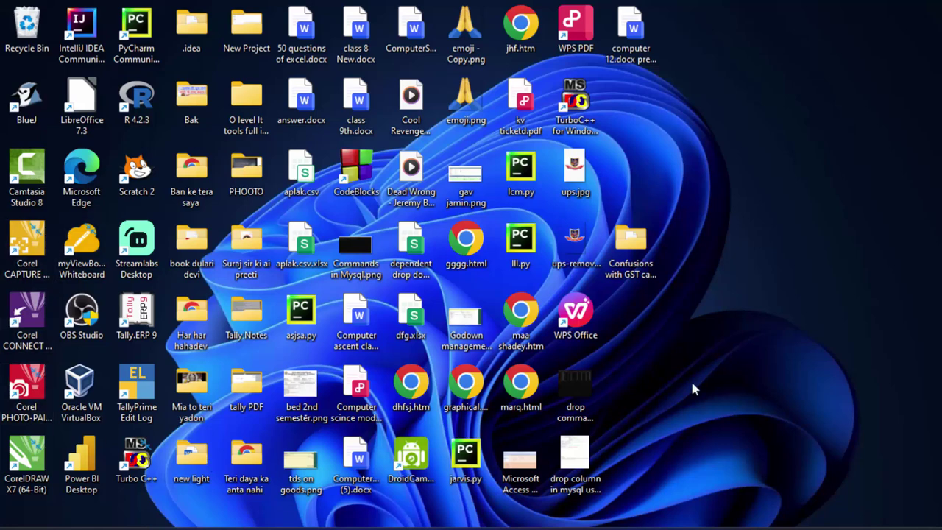
Refresh the Windows desktop three times from its right-click menu.
right_click(776, 259)
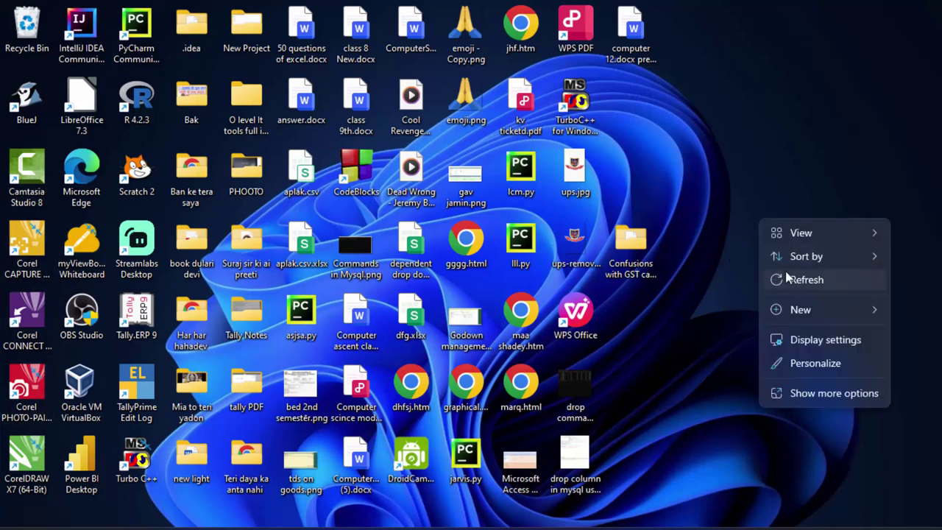
left_click(789, 282)
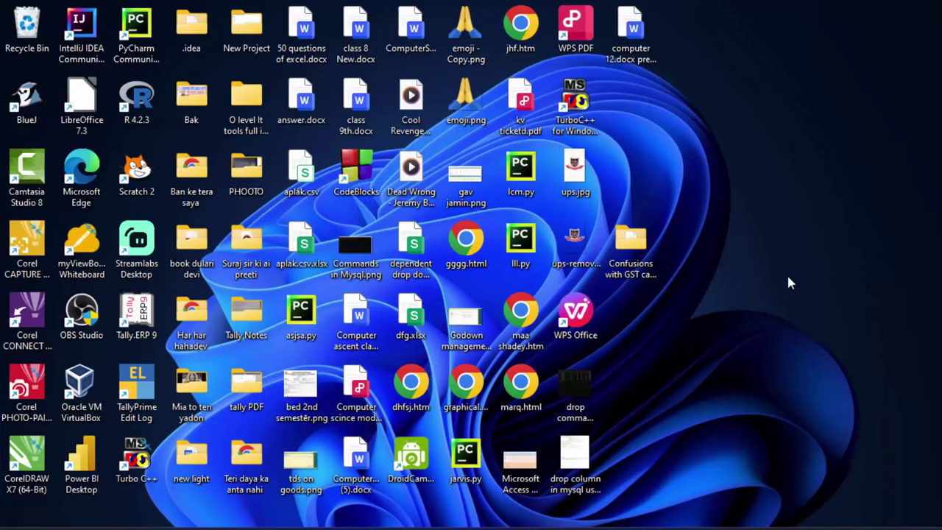
right_click(776, 165)
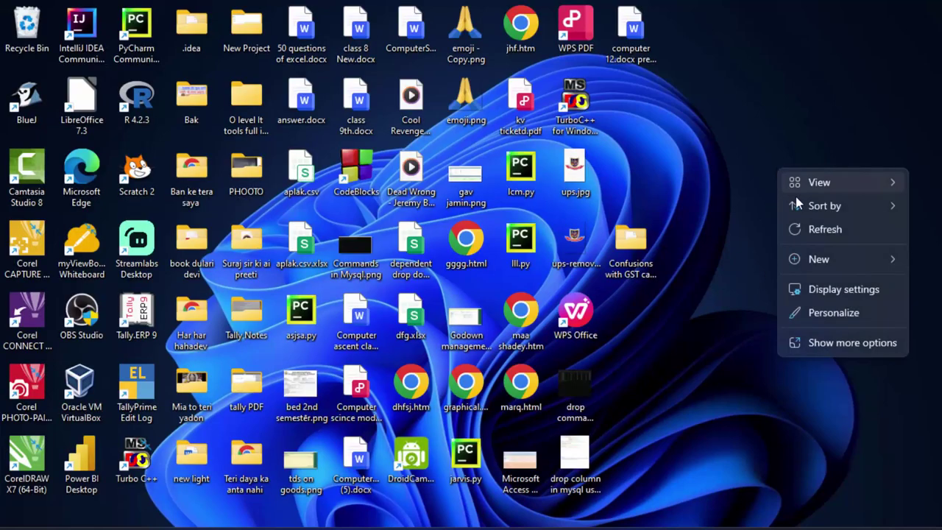
left_click(800, 226)
right_click(757, 125)
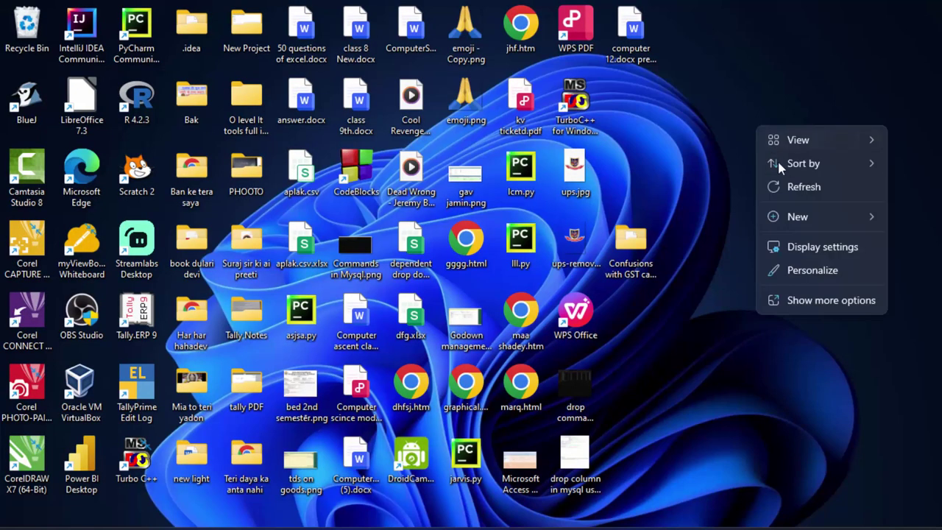
left_click(785, 186)
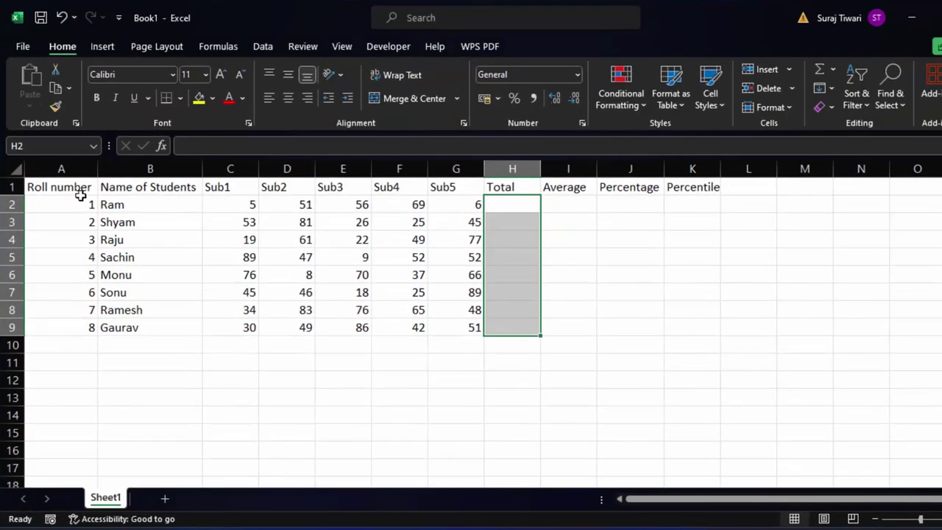
Apply All Borders to the student marks table range A1:K9.
left_click(76, 189)
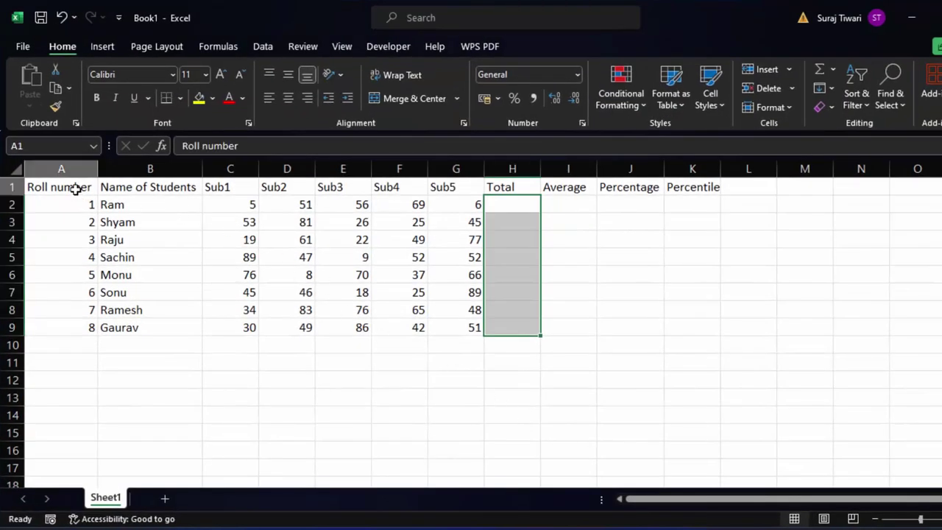
left_click_drag(75, 189, 695, 349)
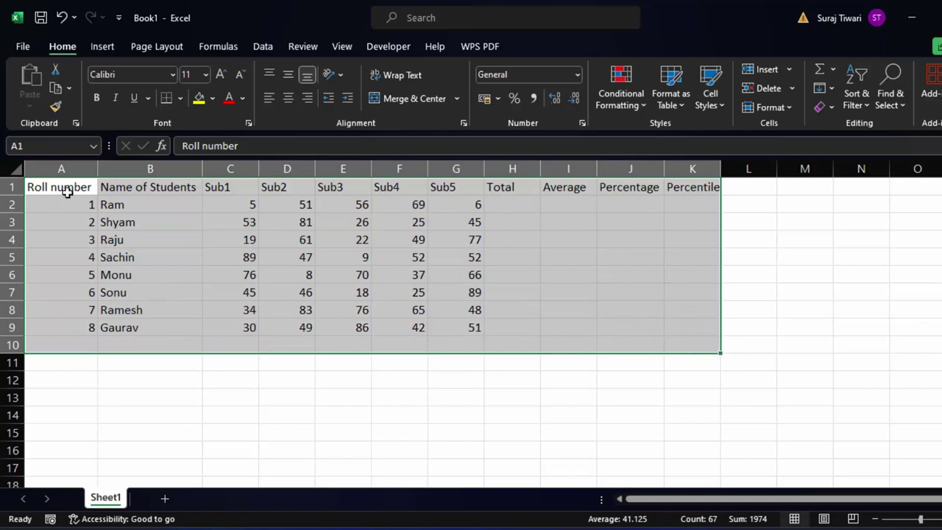
mouse_move(65, 188)
left_mouse_down()
mouse_move(278, 210)
mouse_move(695, 322)
left_mouse_up()
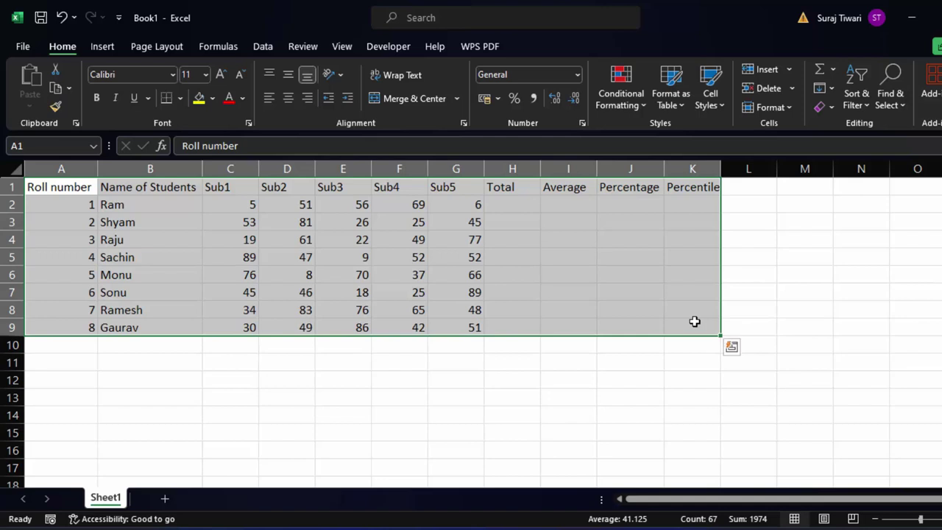
key("alt+h")
key("b")
key("a")
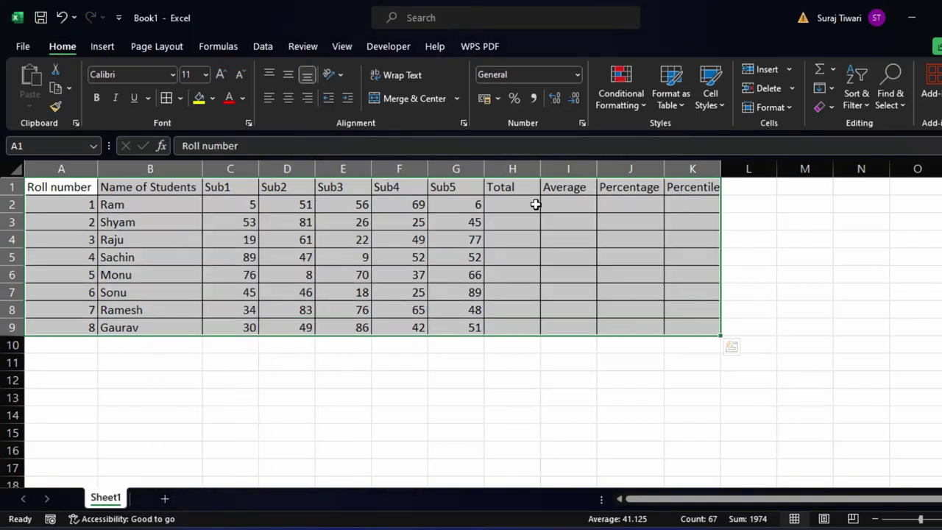
left_click(496, 207)
Enter =SUM(C2:G2) in H2 and fill it down to H9, giving totals 187 through 258.
type("=")
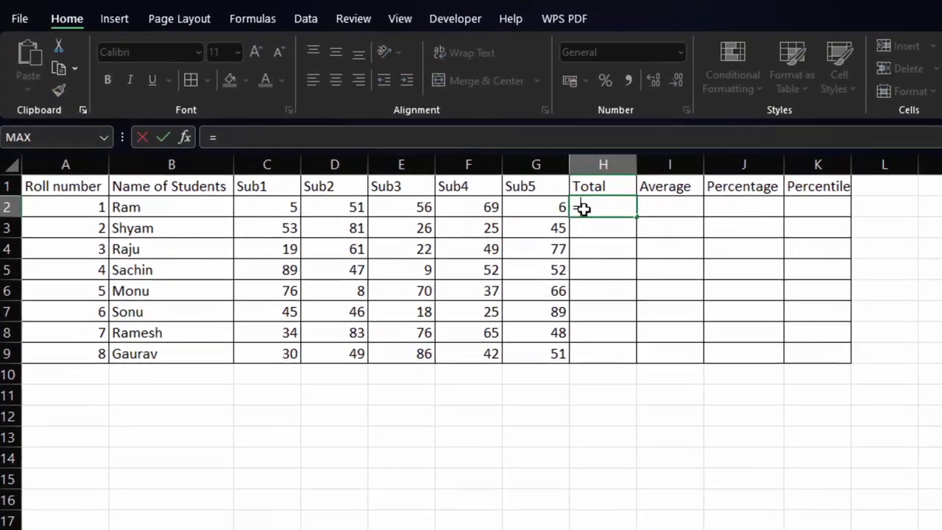
type("sum")
key("Tab")
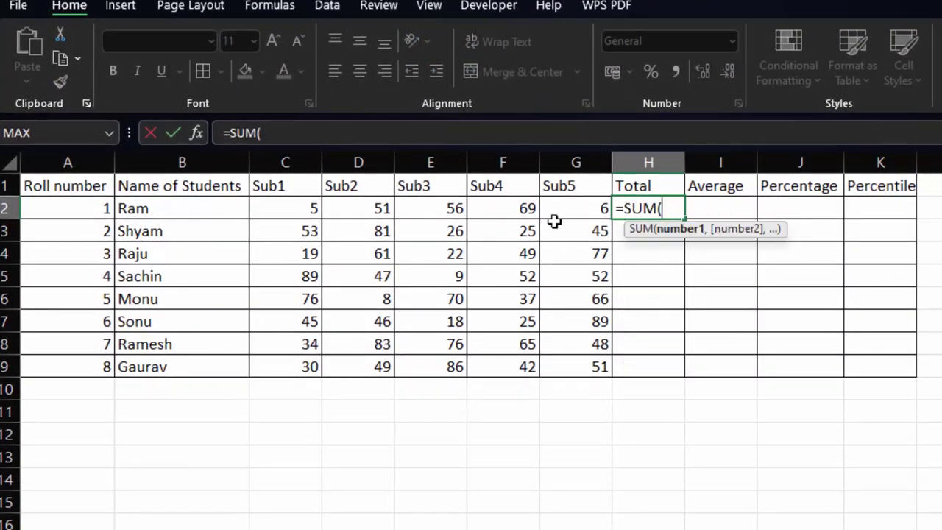
left_click_drag(286, 210, 571, 212)
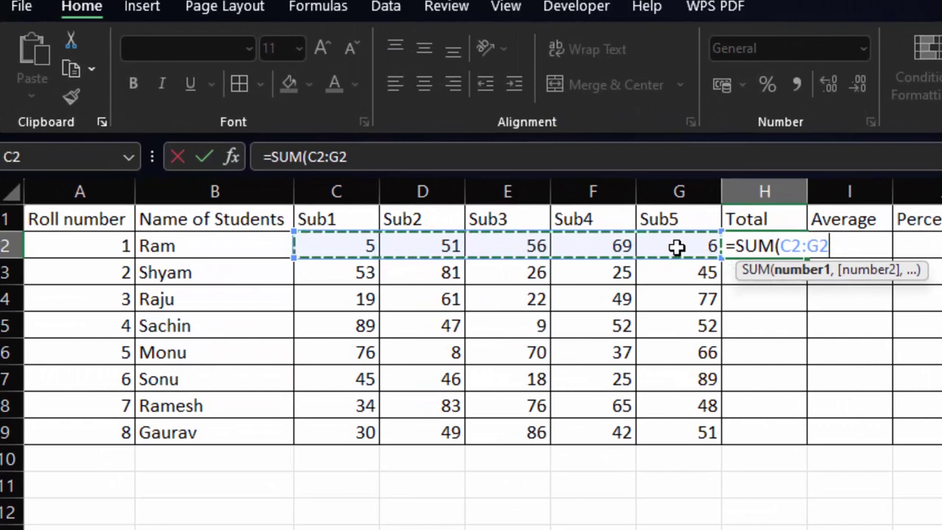
type(")")
key("Return")
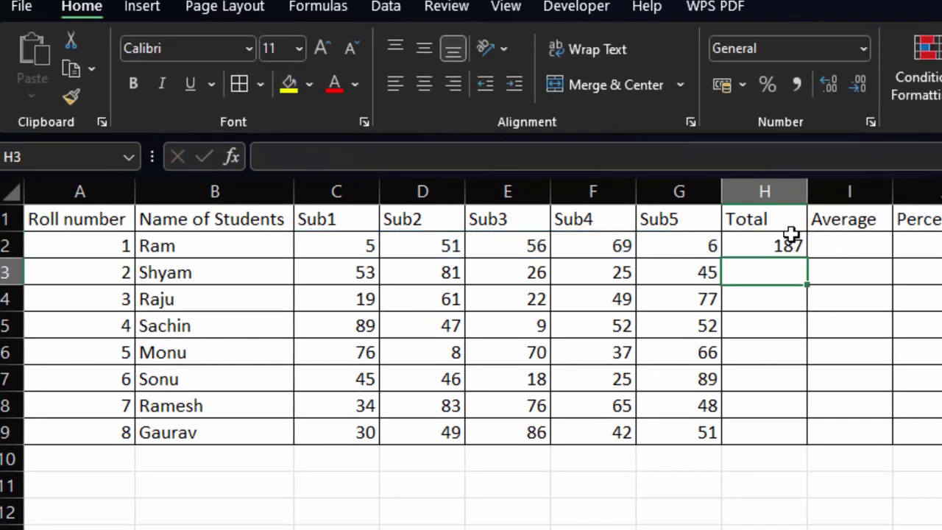
left_click(791, 235)
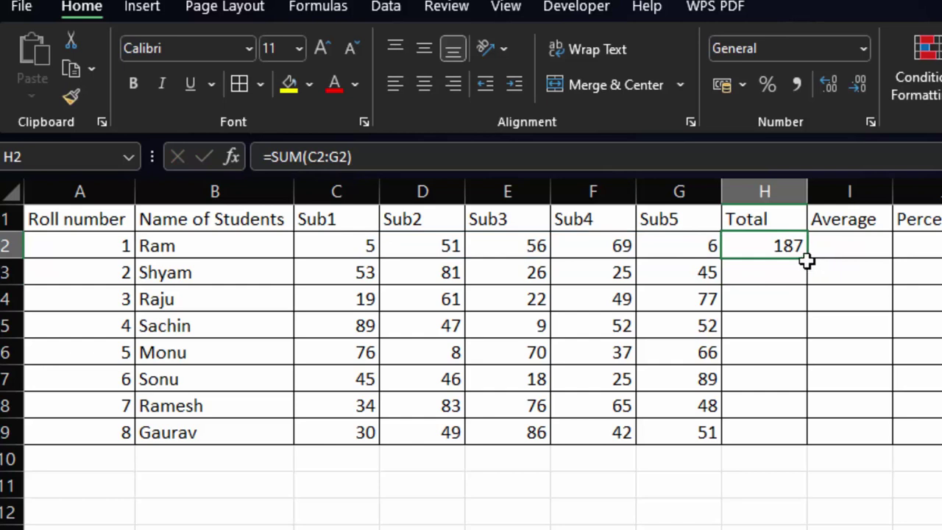
double_click(809, 255)
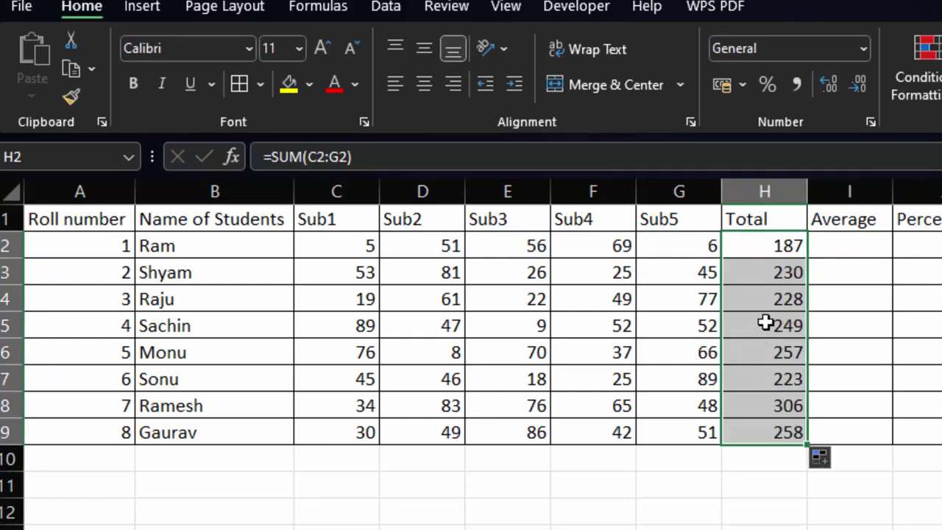
Enter =AVERAGE(C2:G2) in I2 and fill it down to I9, giving 37.4 through 51.6.
left_click(863, 251)
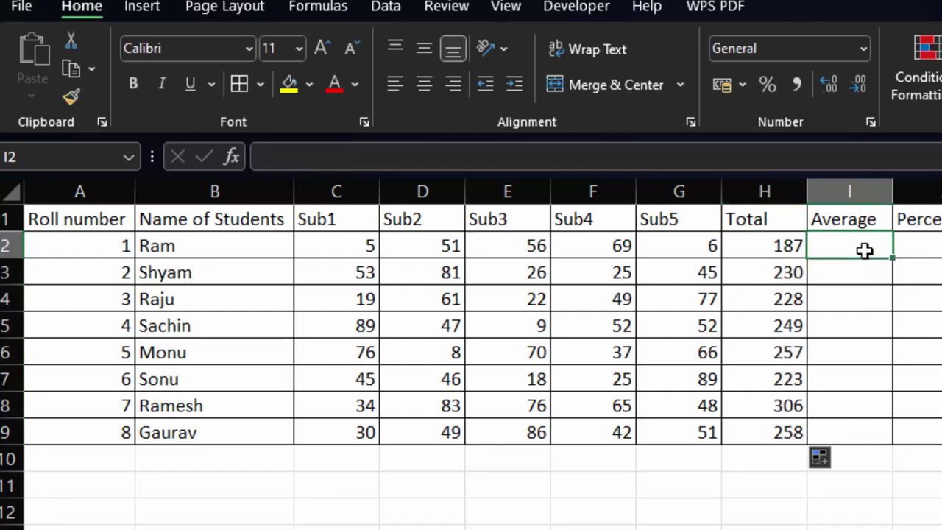
type("=ave")
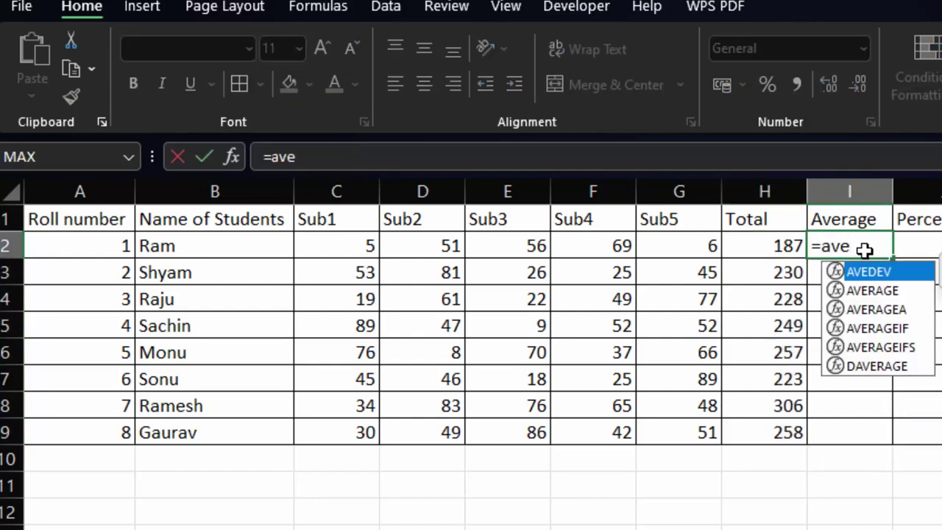
type("ra")
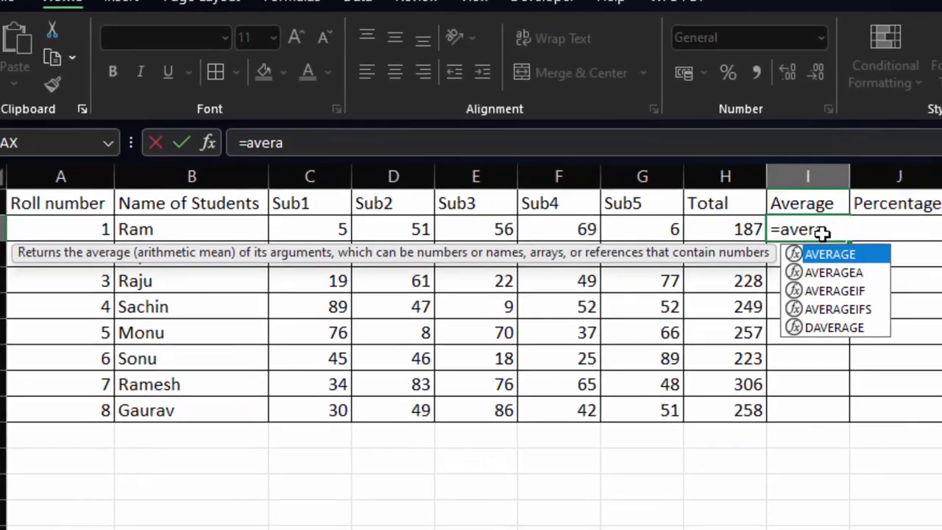
key("Tab")
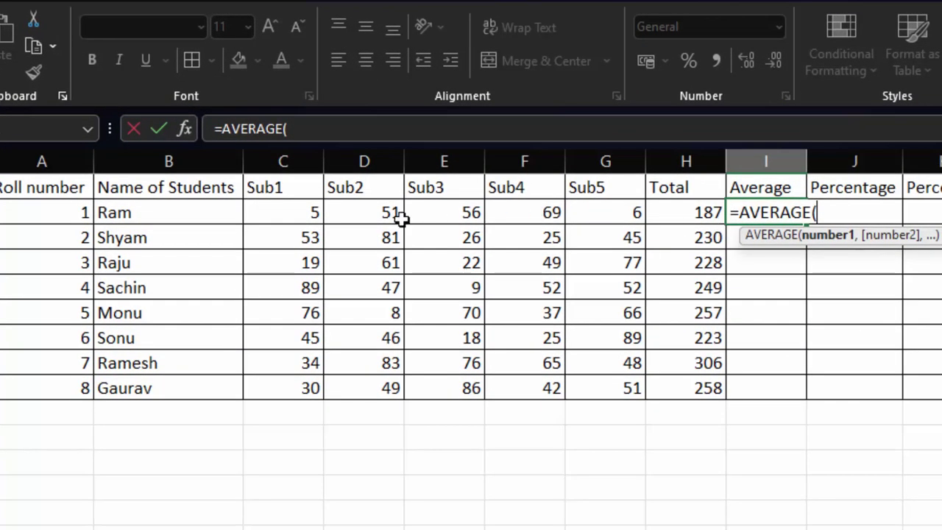
left_click_drag(287, 216, 581, 211)
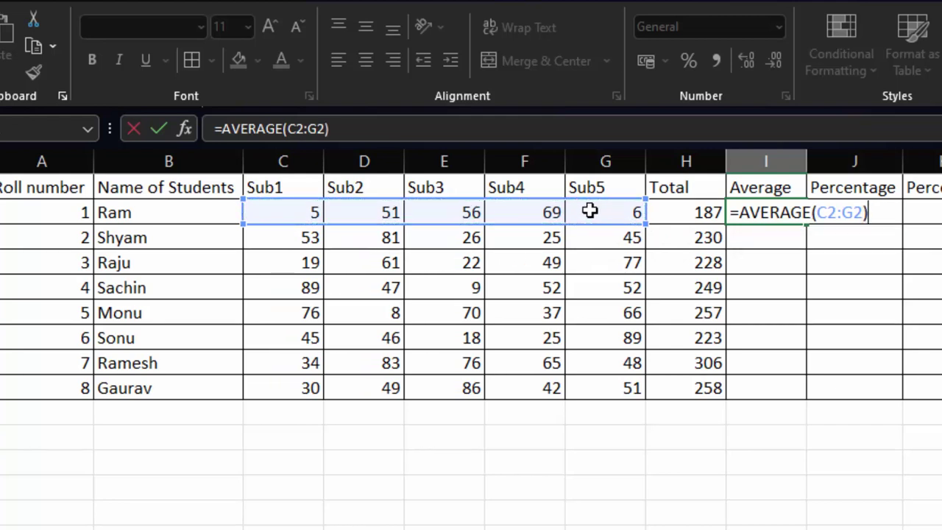
type(")")
key("Return")
left_click(787, 217)
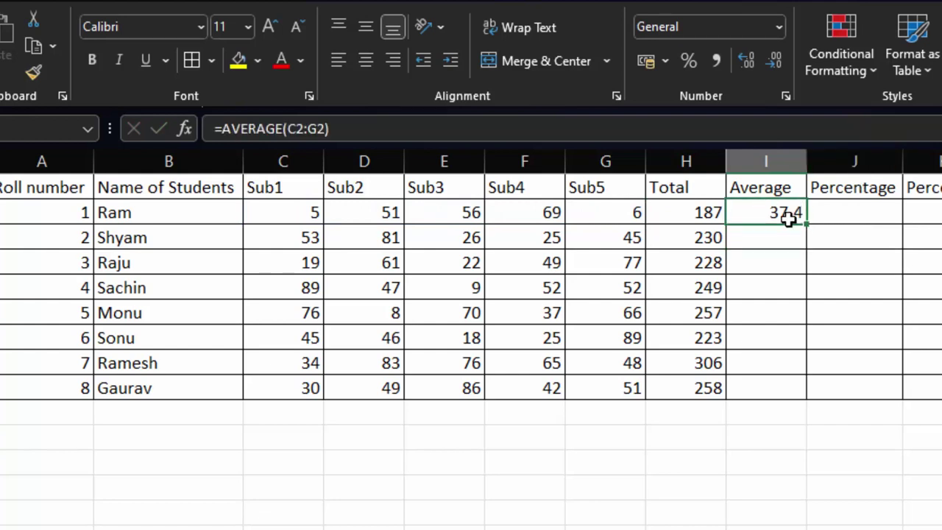
left_click_drag(810, 225, 807, 221)
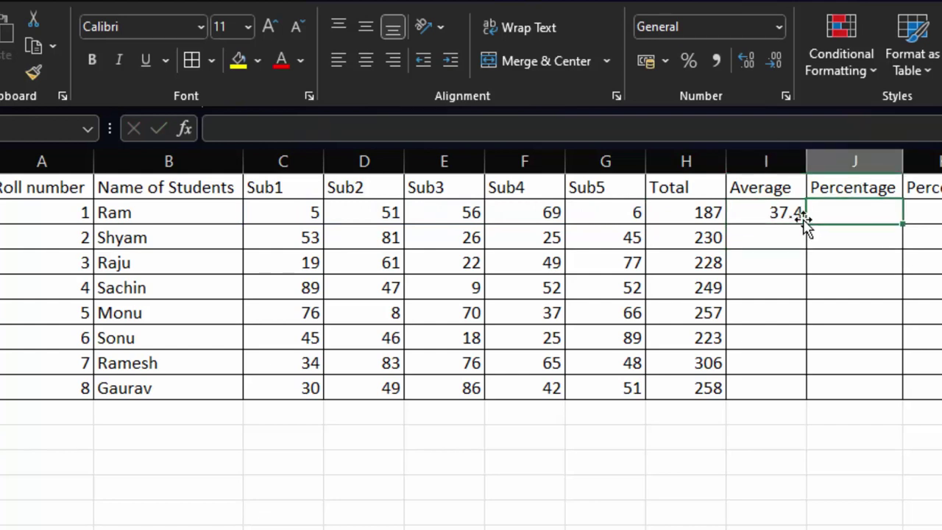
double_click(808, 223)
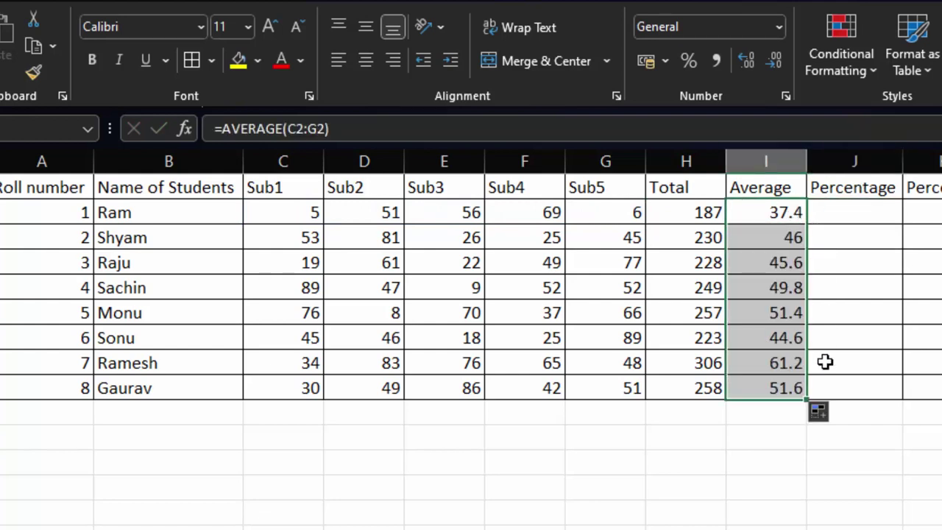
left_click(757, 512)
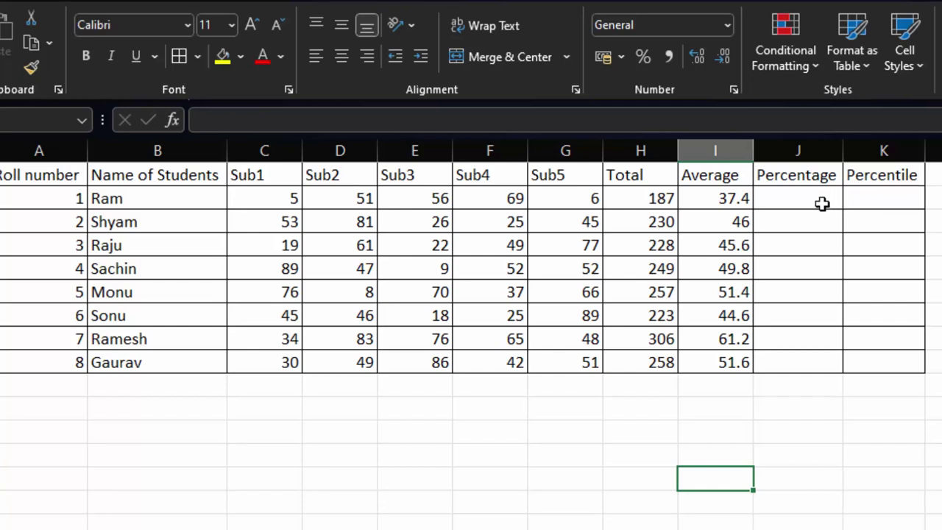
left_click(794, 206)
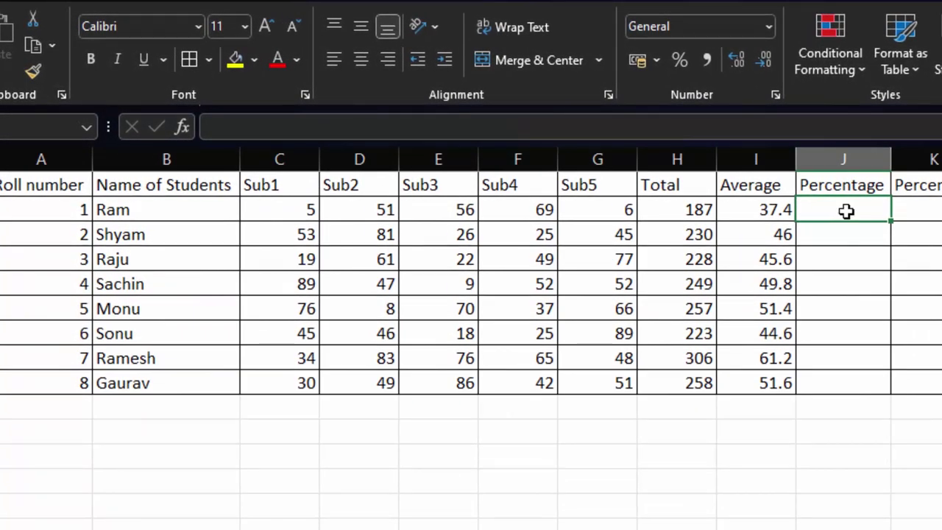
Enter =H2*100/500 in J2 so Ram's percentage shows 37.4.
double_click(846, 211)
type("=pe")
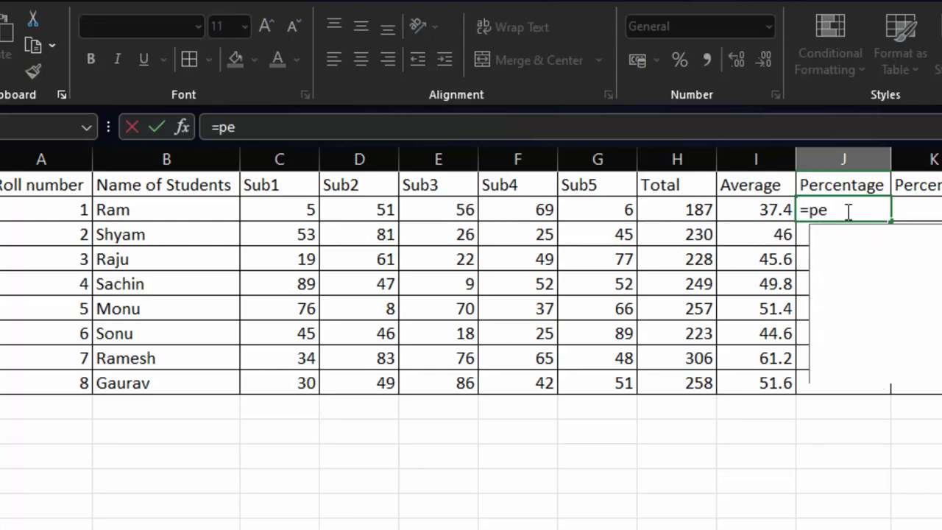
type("r")
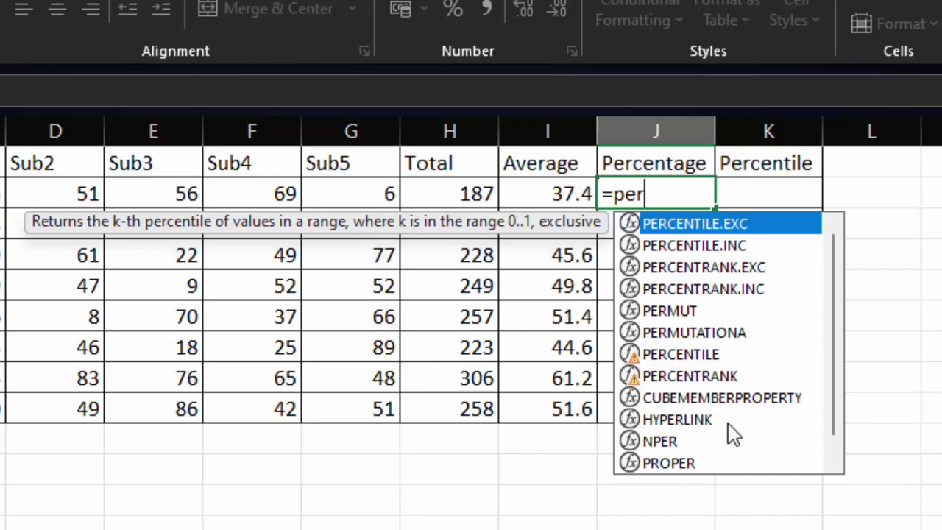
key("BackSpace")
key("BackSpace")
key("BackSpace")
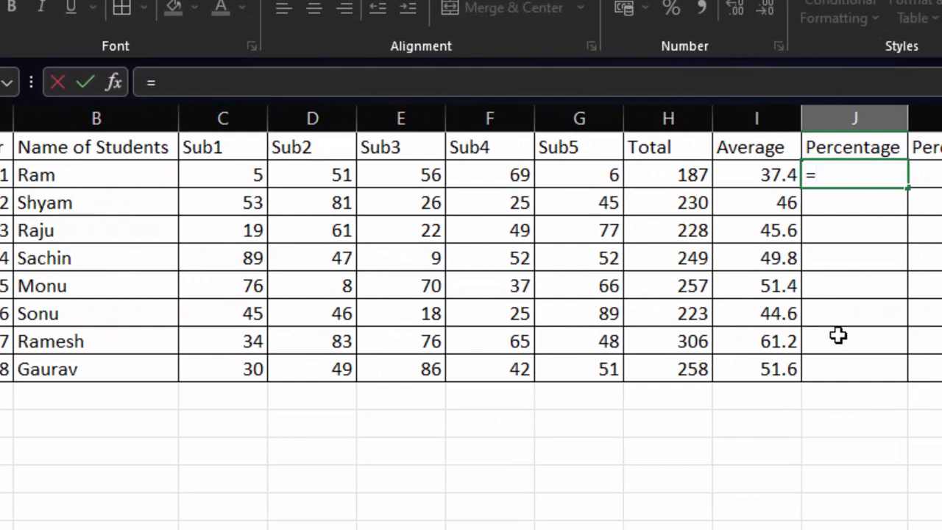
left_click(687, 179)
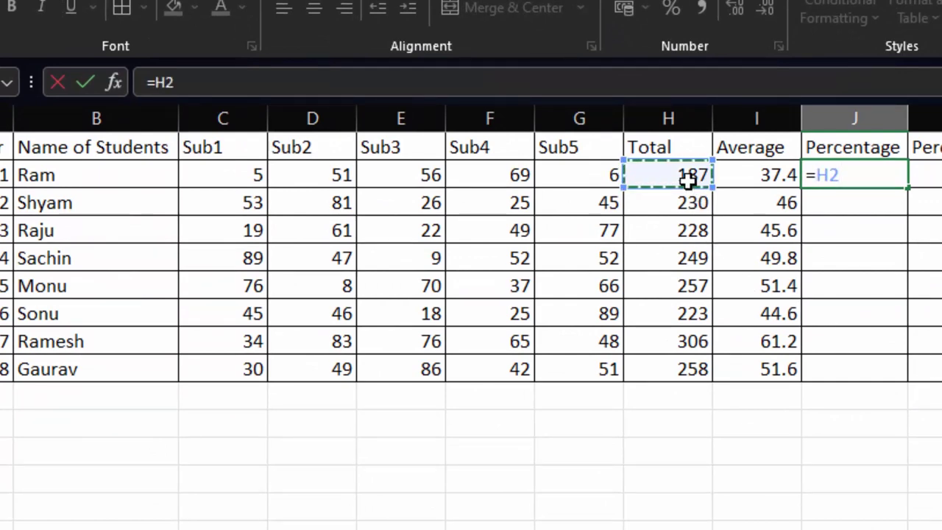
left_click(820, 175)
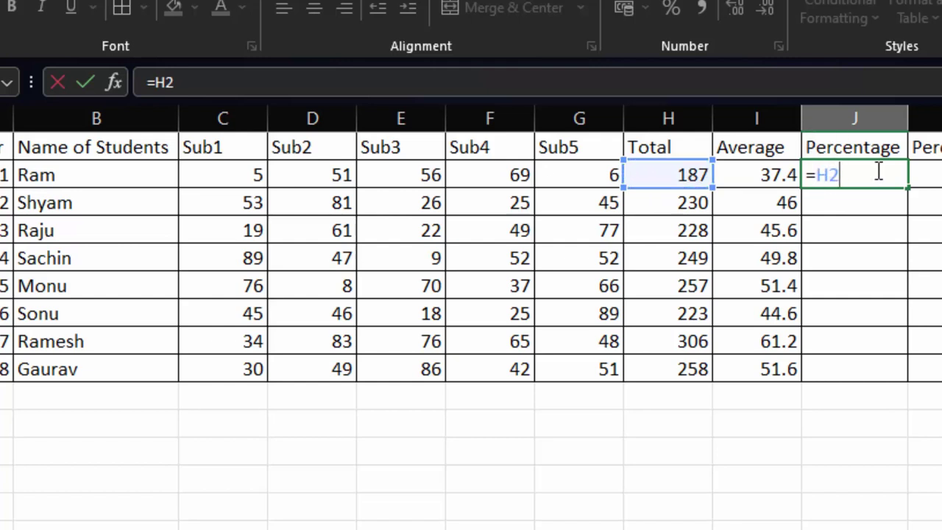
type("*1")
type("00")
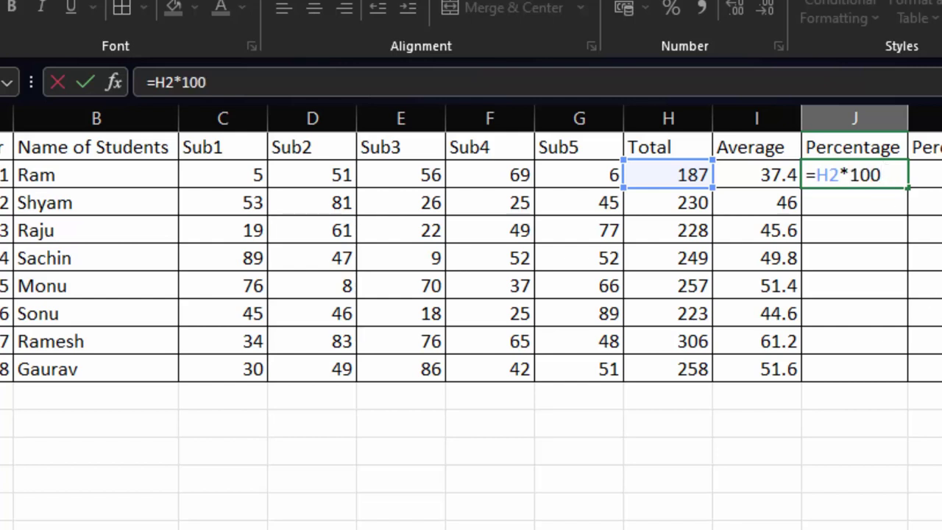
type("/")
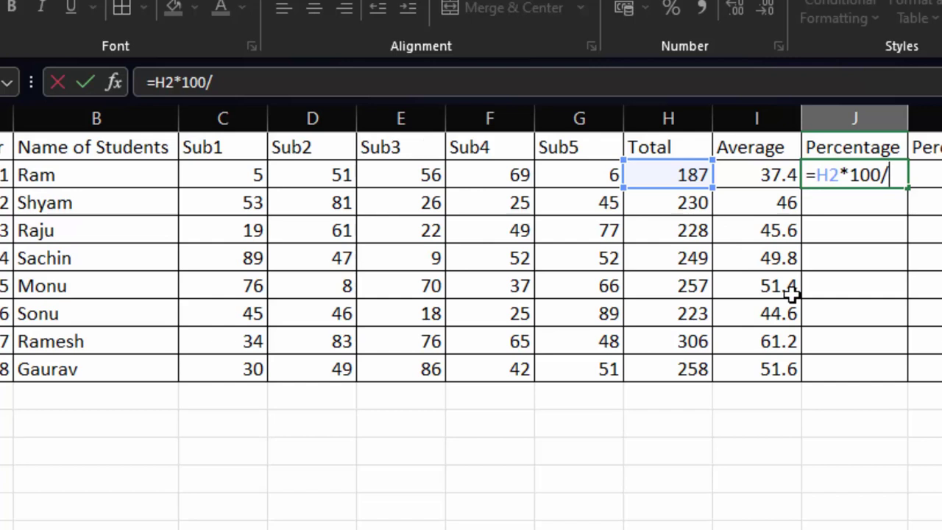
type("50")
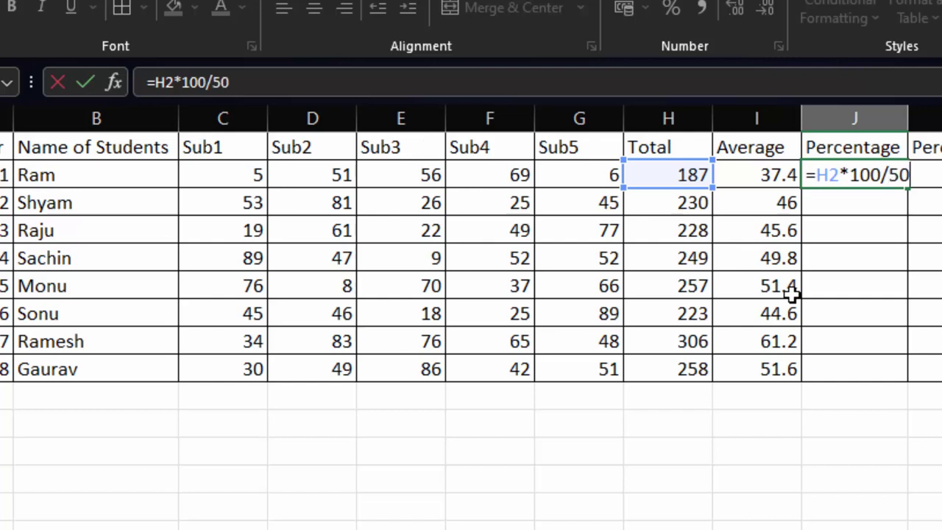
type("0")
key("Return")
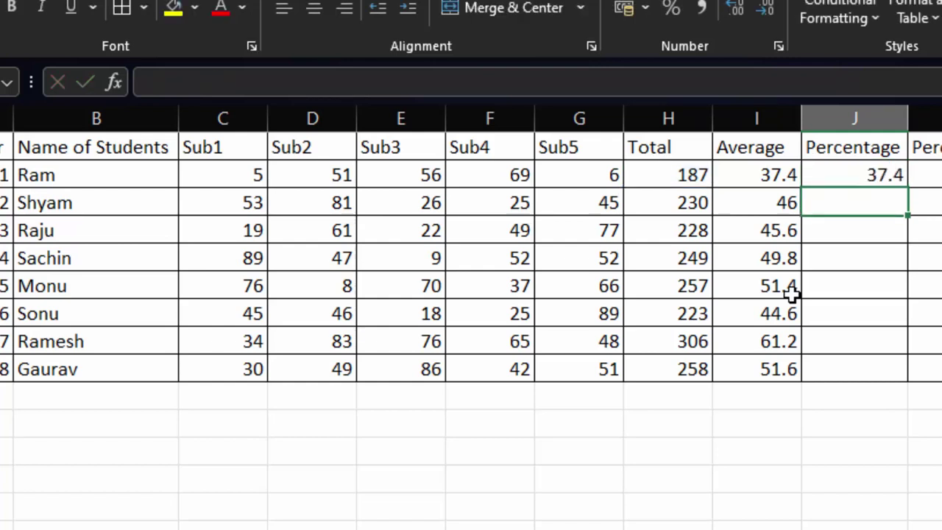
Copy the J2 percentage formula down to J9 for every student, Ram to Gaurav.
left_click(869, 180)
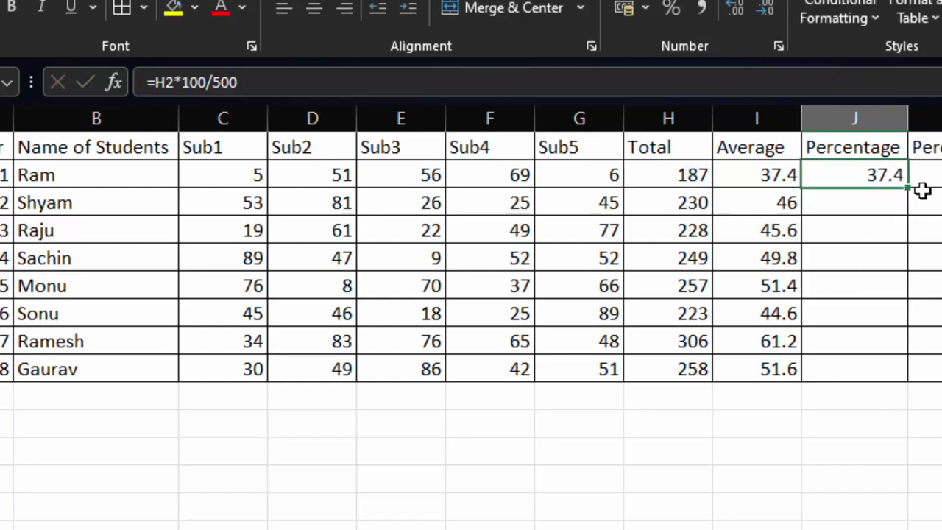
double_click(910, 189)
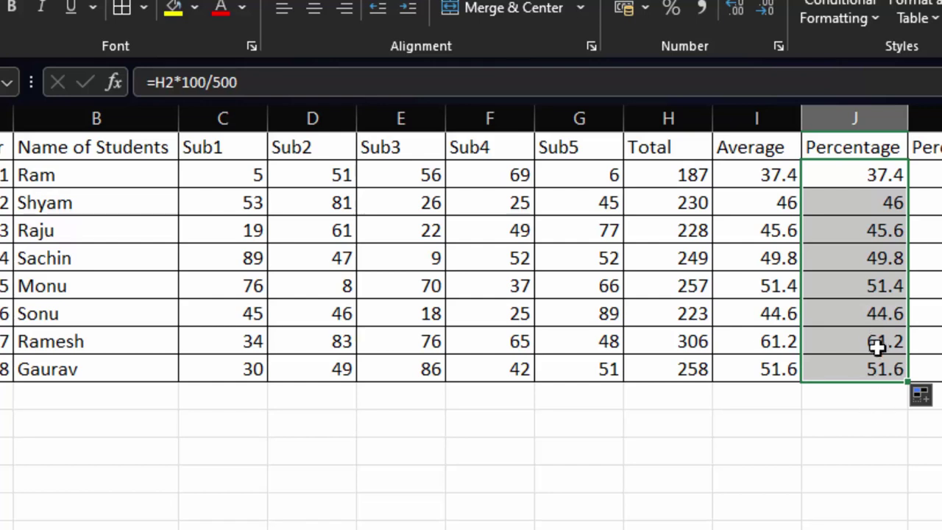
left_click(860, 438)
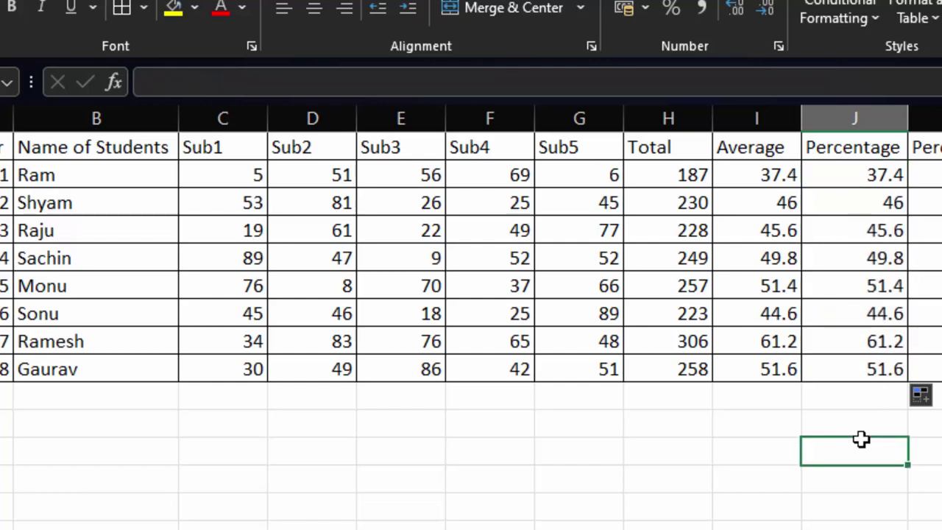
Type =PERCENTILE(C2:G2,.37) in K2 using Ram's Sub1–Sub5 marks as the array.
left_click(934, 178)
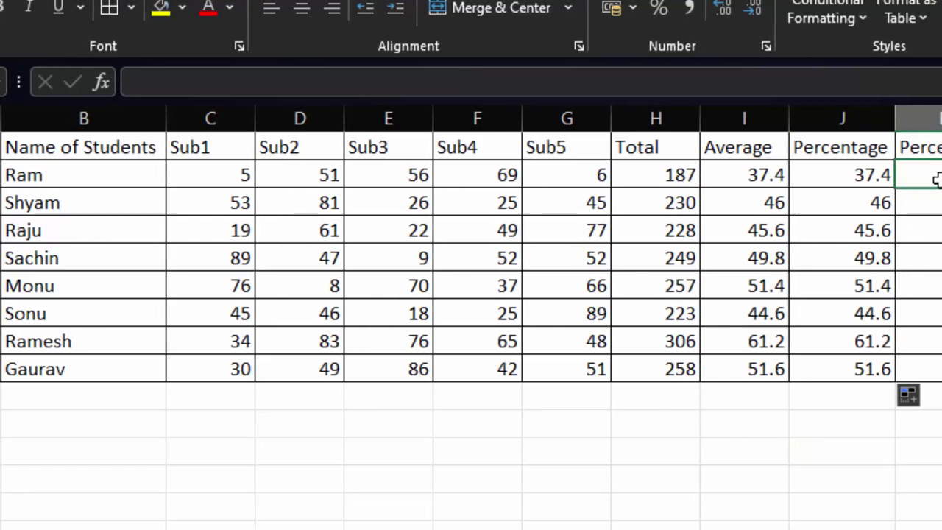
type("=")
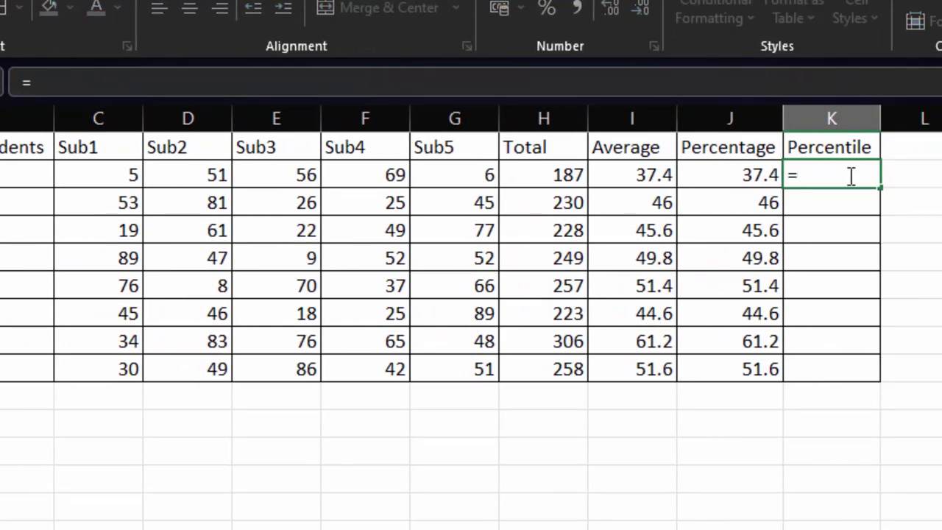
left_click(712, 177)
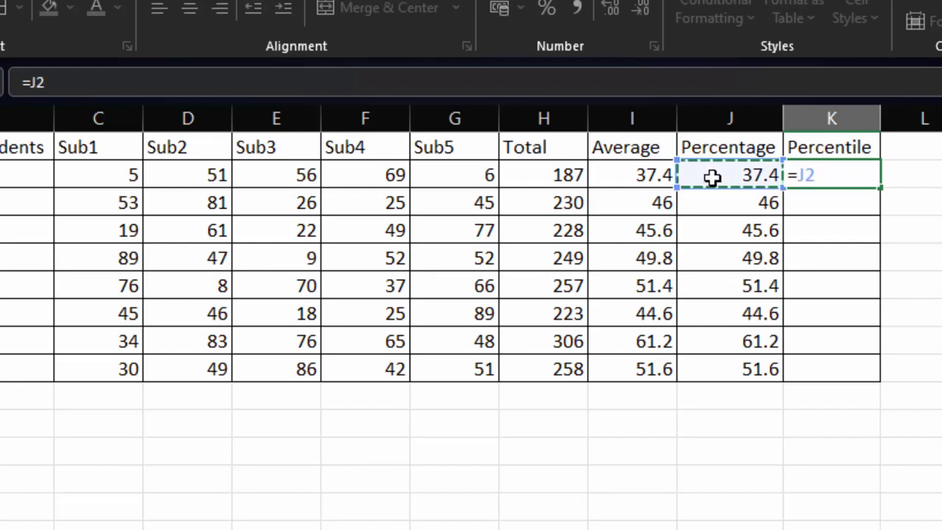
key("BackSpace")
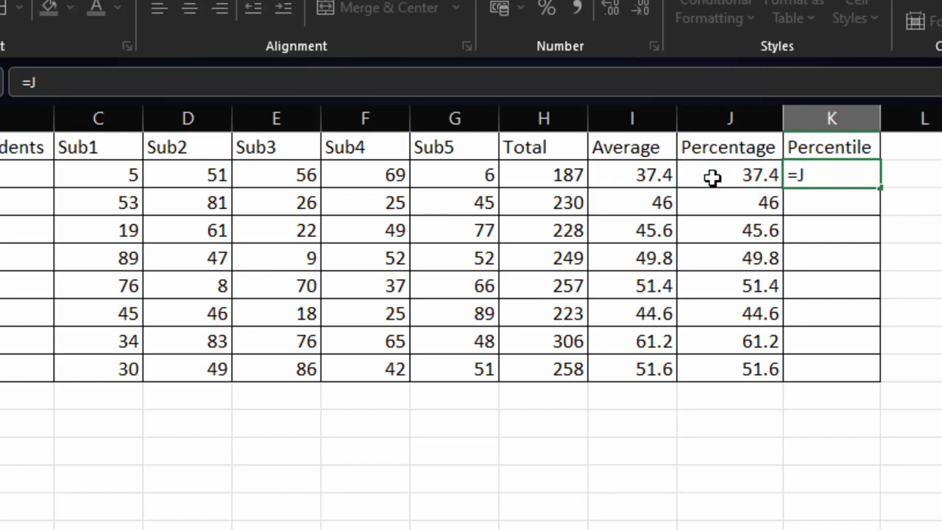
type("p")
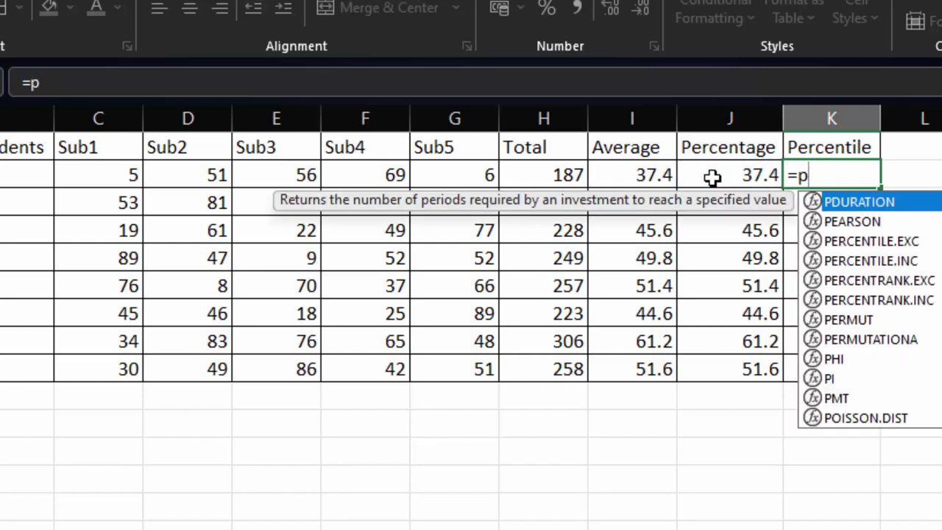
type("ercent")
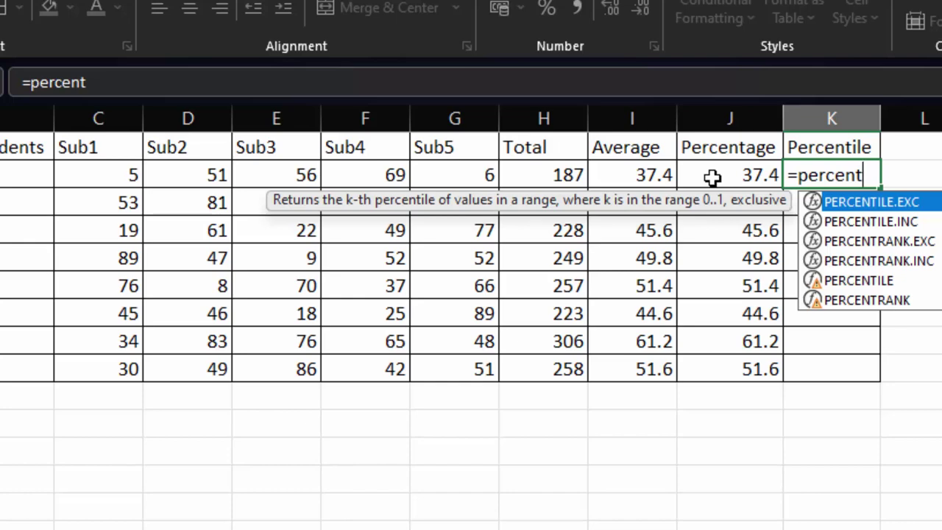
key("Down")
key("Down")
key("Down")
key("Down")
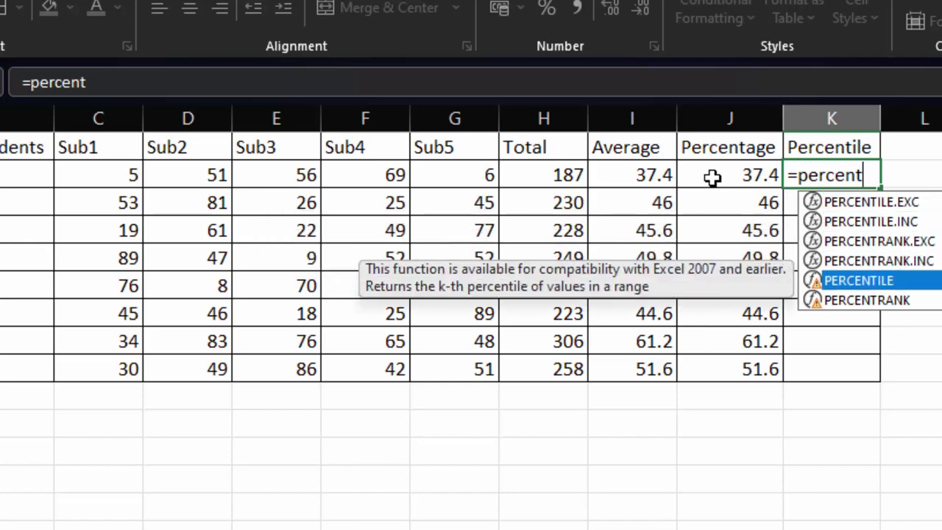
key("Tab")
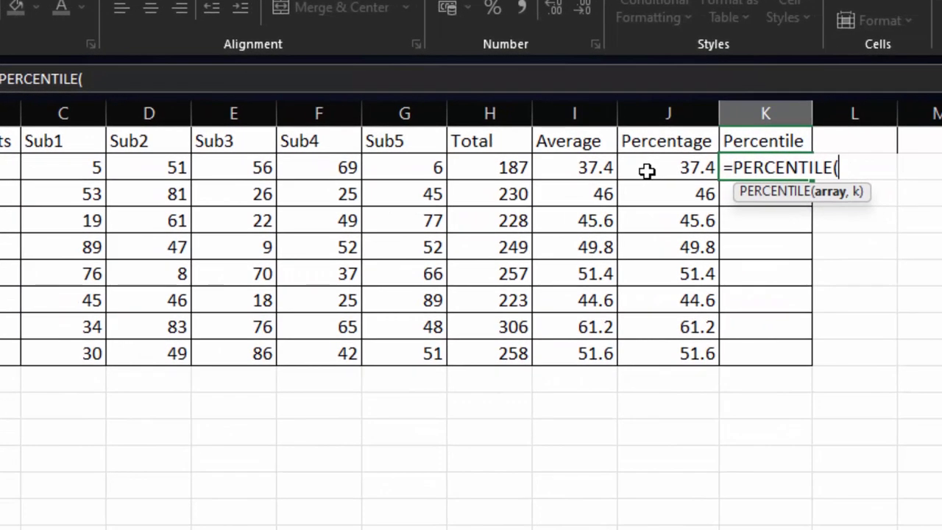
left_click_drag(59, 166, 378, 171)
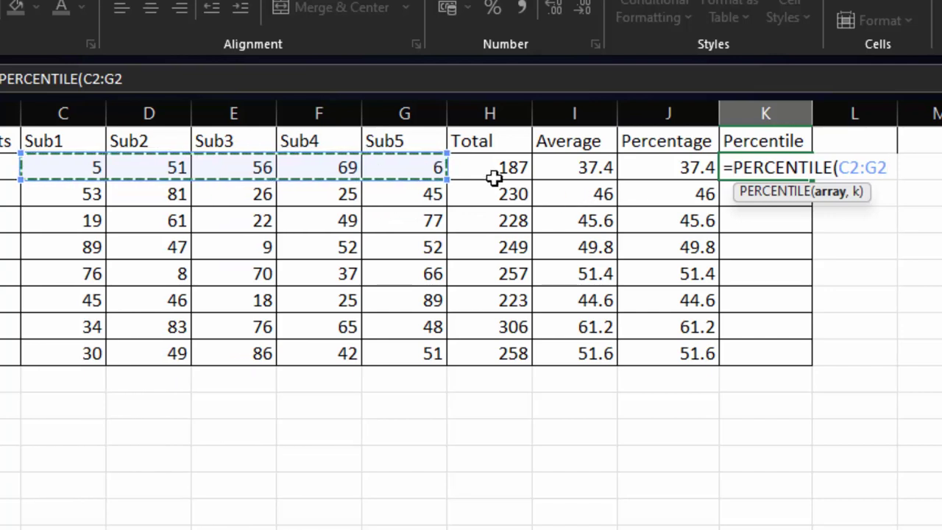
type(",")
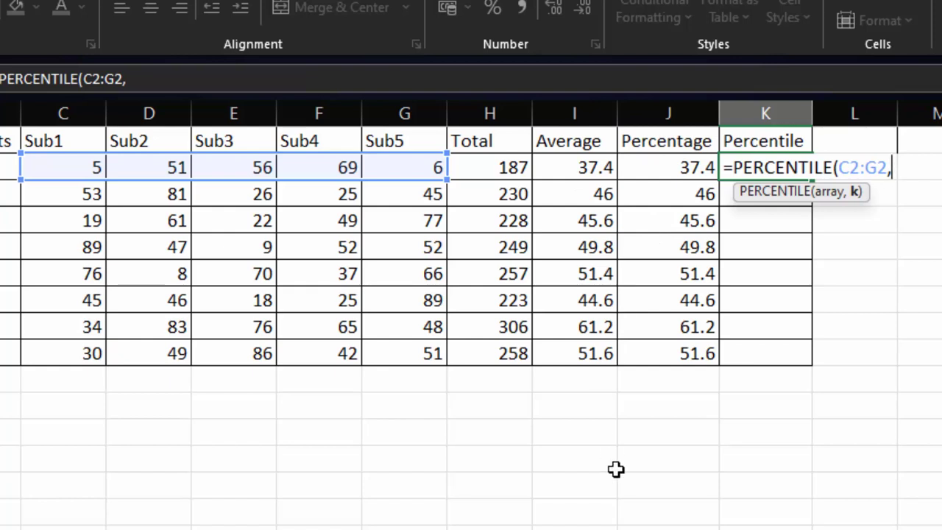
type(".")
type("37")
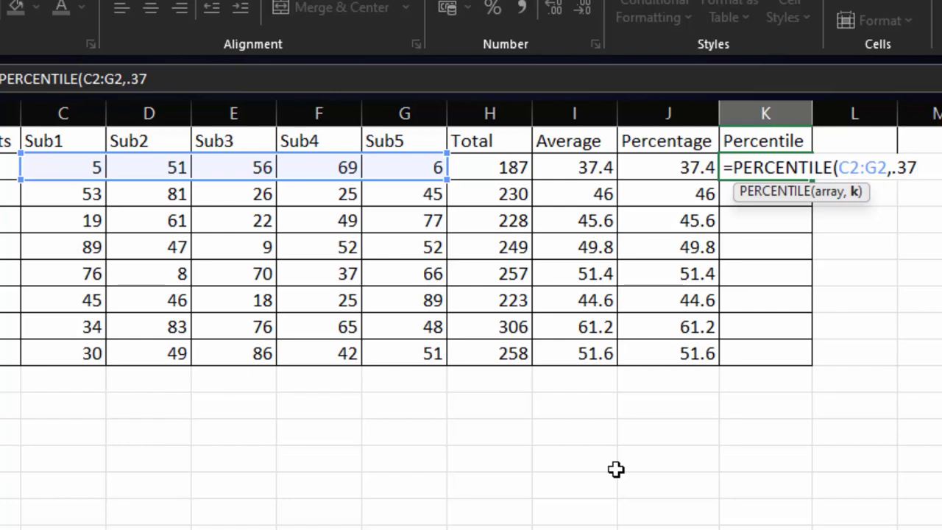
type(")")
Confirm the K2 percentile formula and fill it down to K9, 27.6 through 45.36.
key("Return")
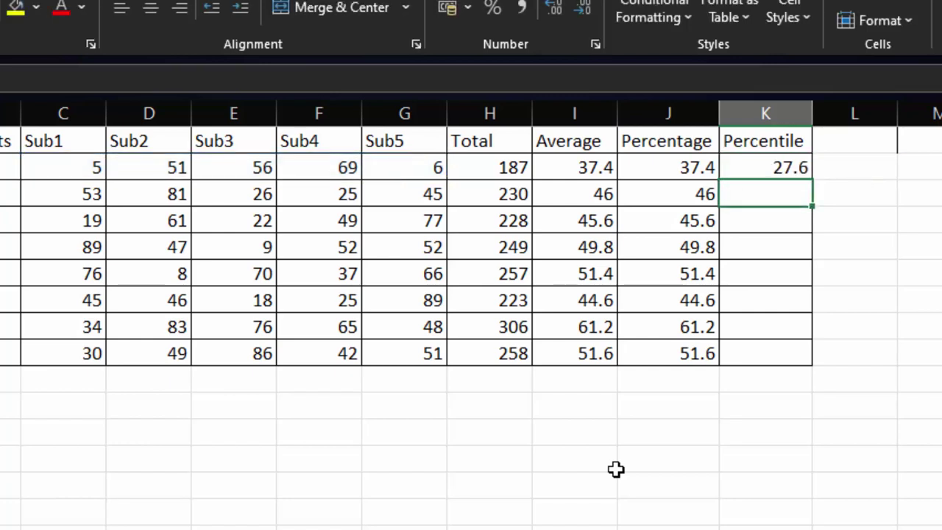
left_click(807, 169)
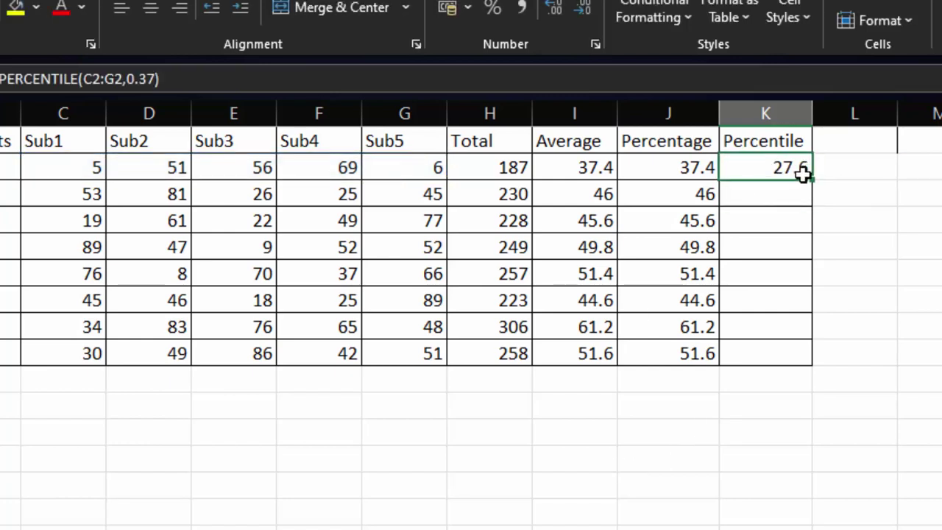
double_click(817, 178)
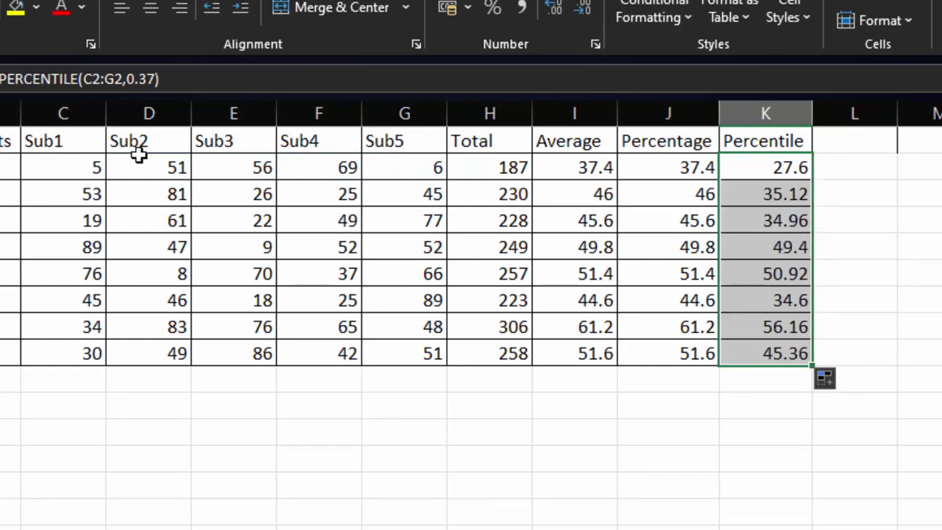
left_click(204, 480)
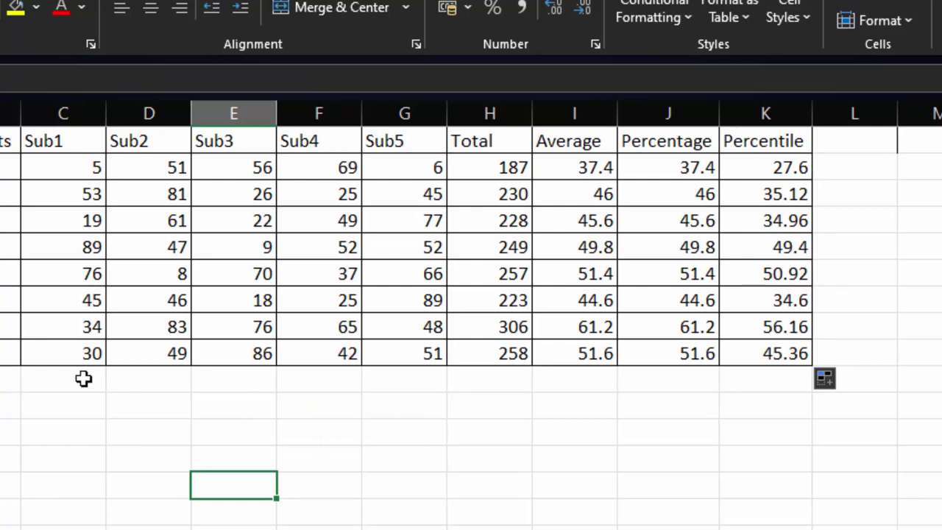
left_click(11, 379)
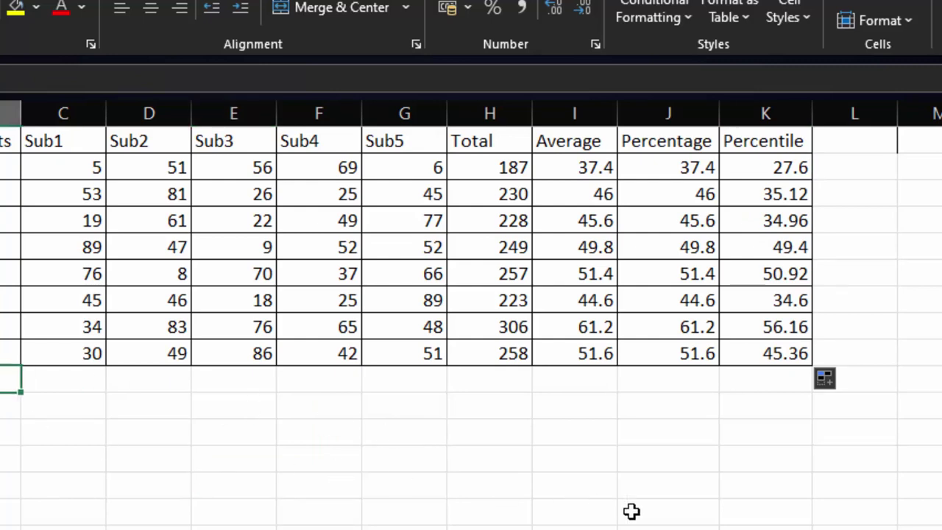